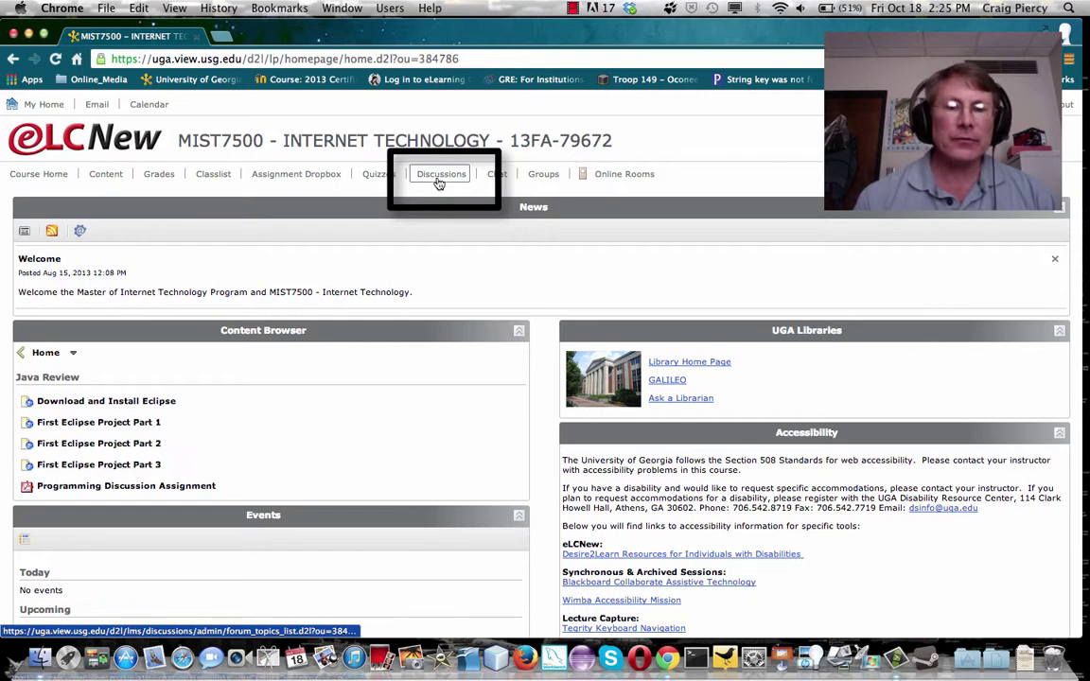
- Go to the MIST7500 course's Discussions page
left_click(439, 181)
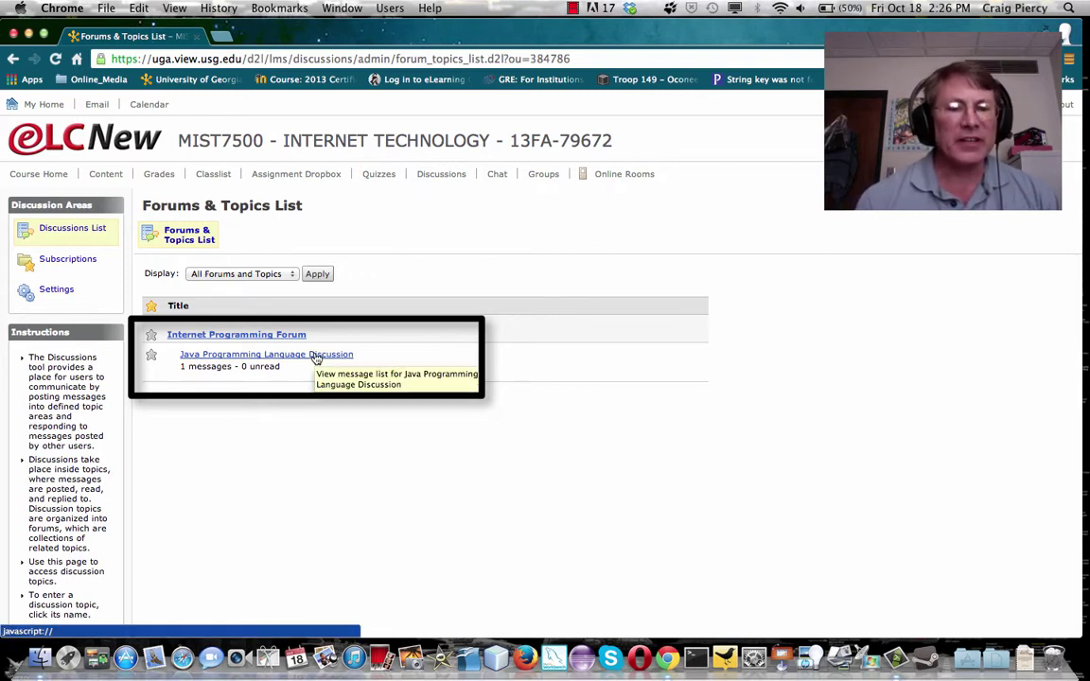
- Open the Java Programming Language Discussion topic and start composing a new message
left_click(316, 356)
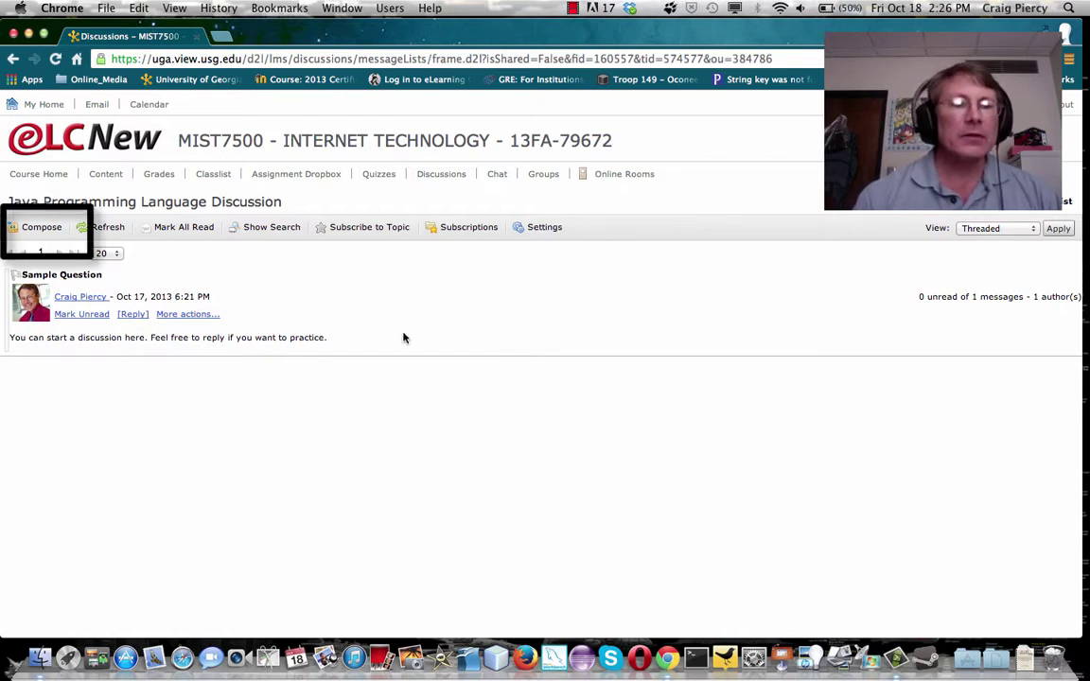
left_click(43, 238)
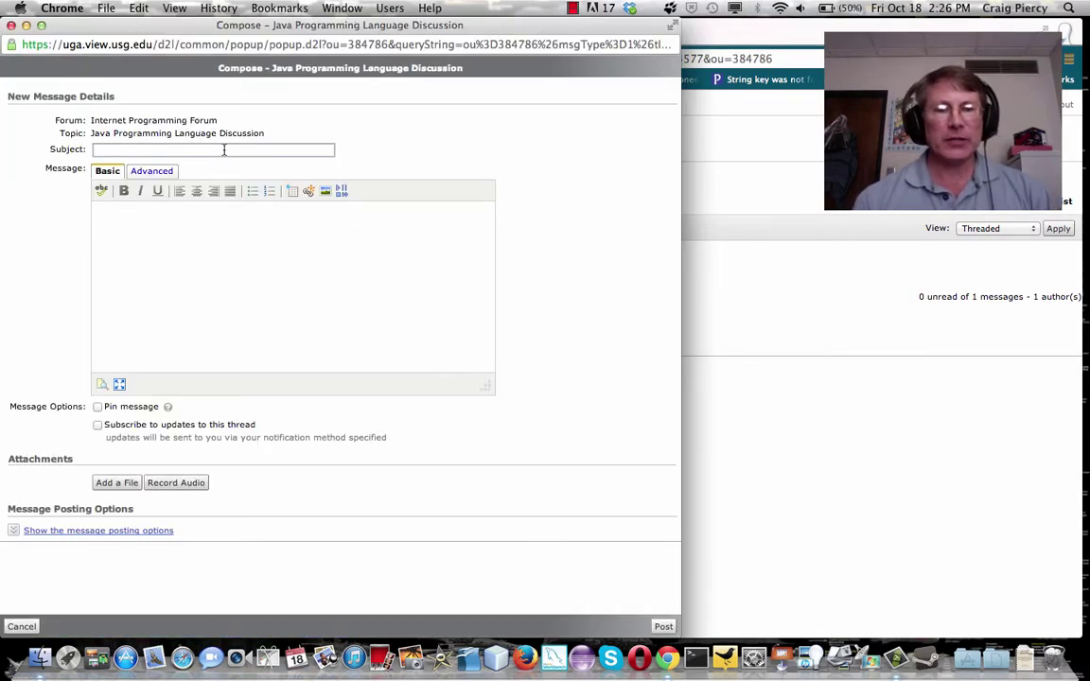
- Post a message titled 'I Like Java Programming and Here's Why' with the body 'Java is fun'
type("I L")
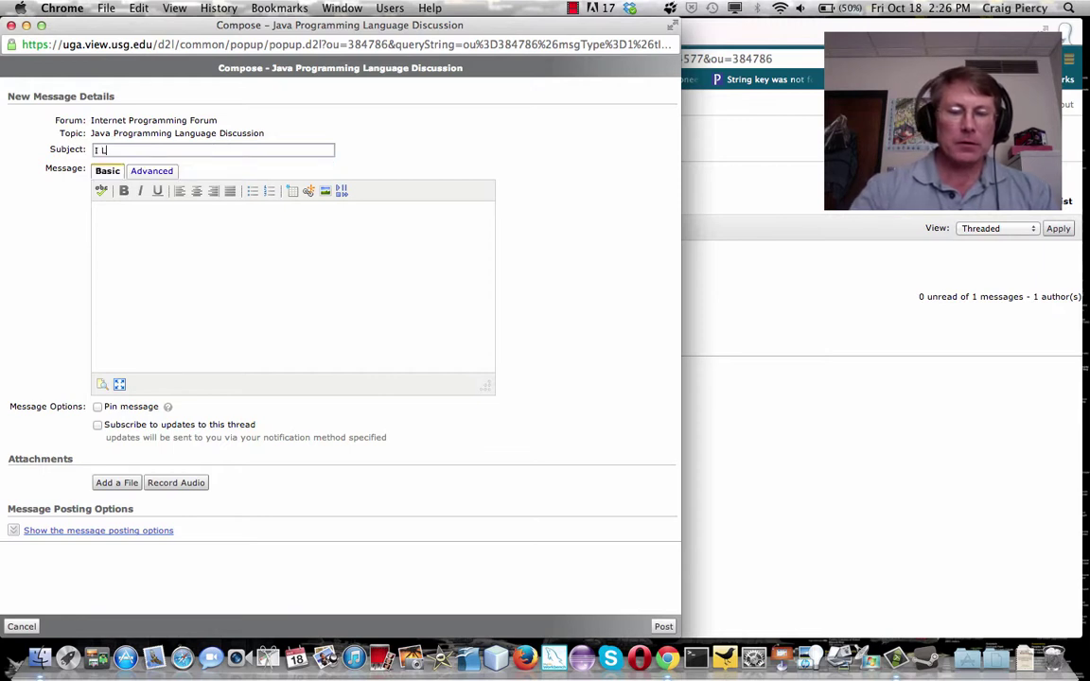
type("ike Java Pr")
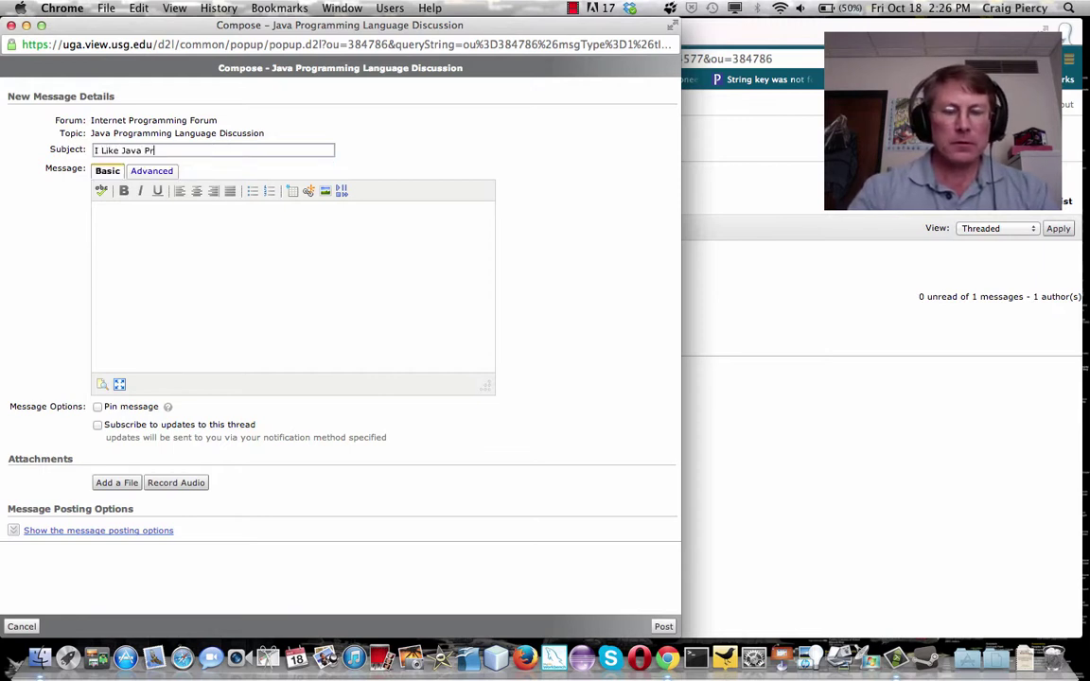
type("ogramming and ")
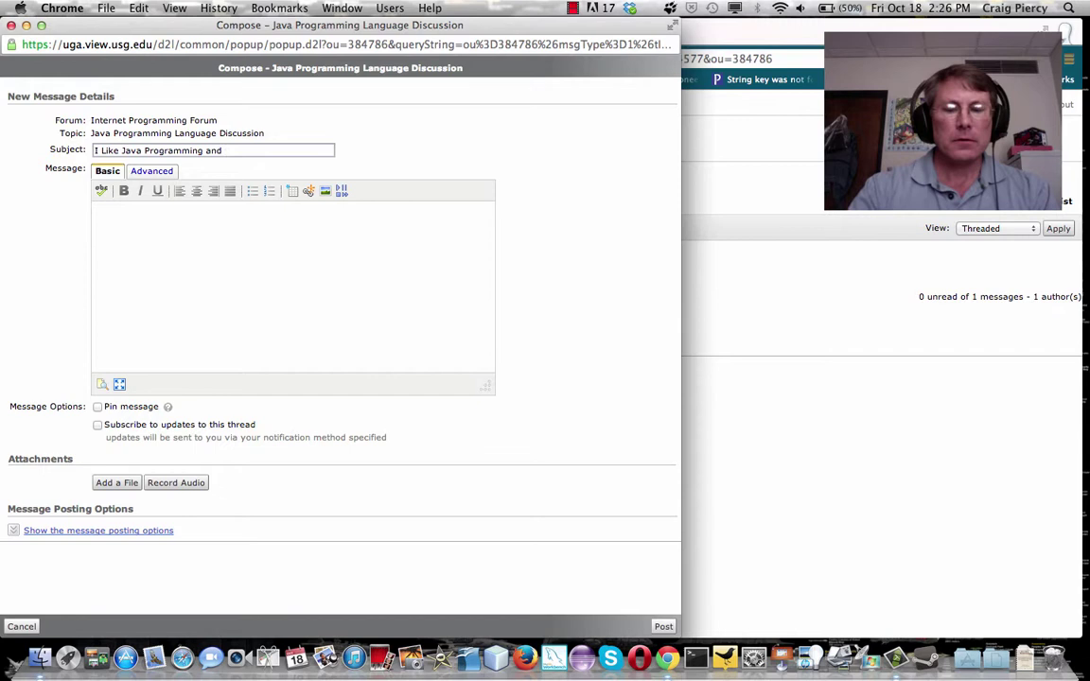
type("Here's Hw")
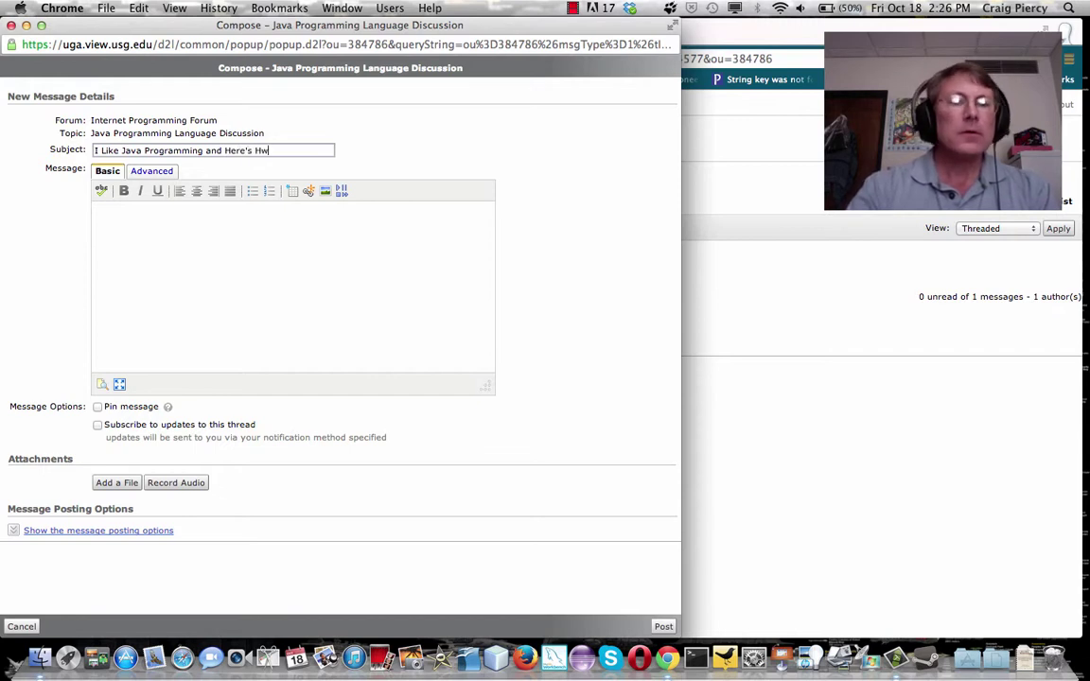
key("BackSpace")
key("BackSpace")
type("Why")
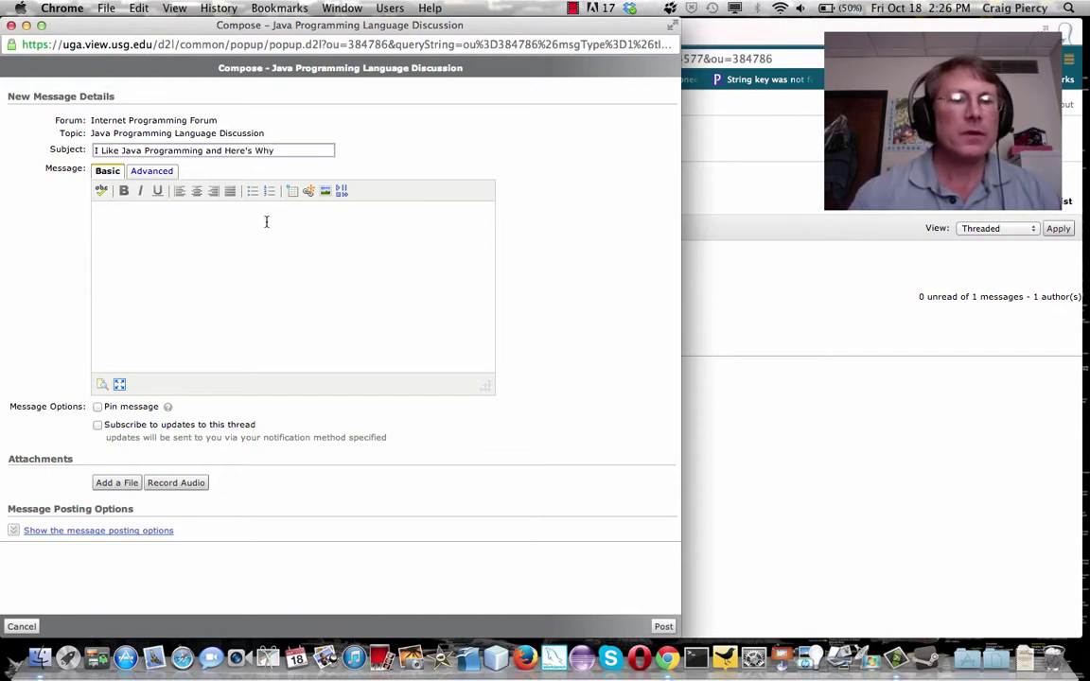
left_click(266, 221)
type("Java is fun")
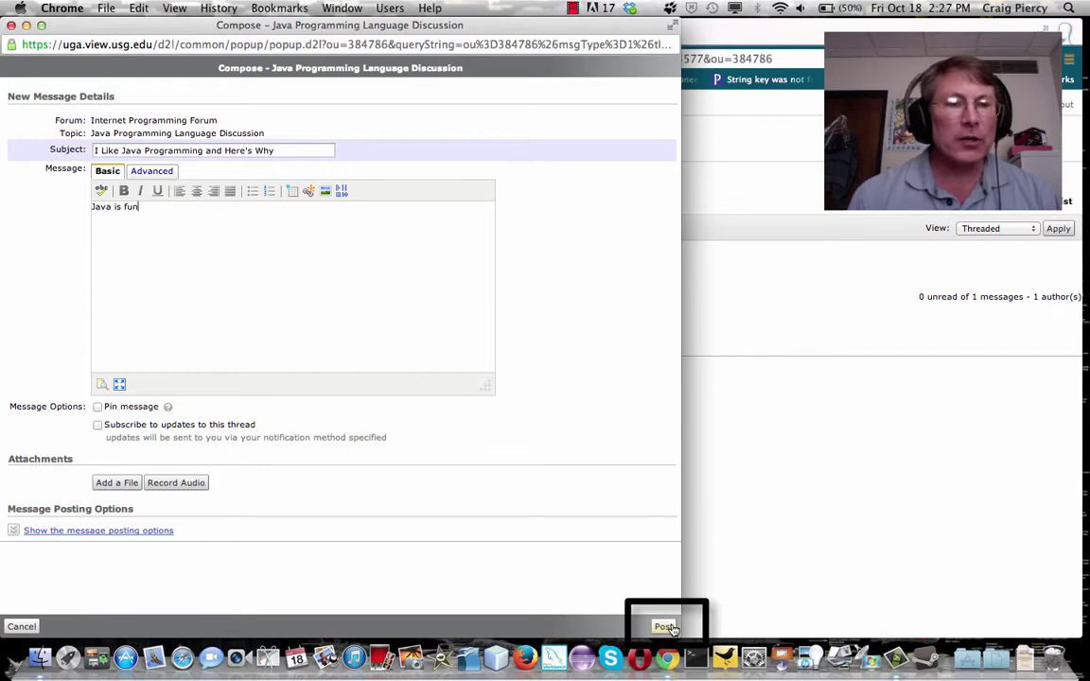
left_click(668, 628)
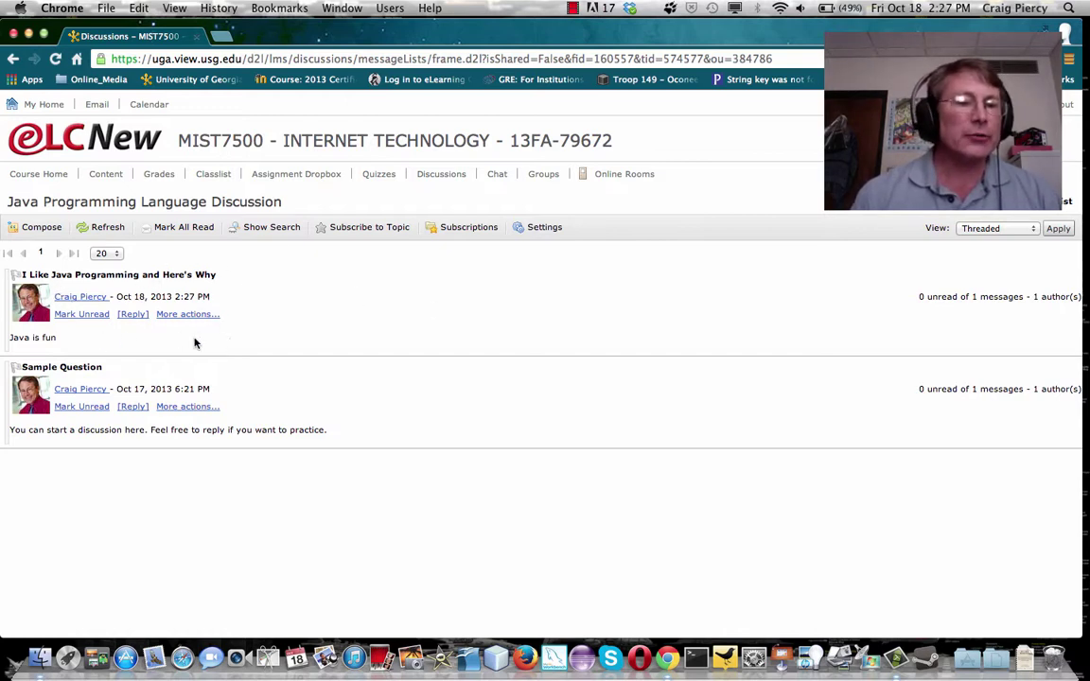
- Reply to the Java post with 'Programming is fun, but I prefer Ruby on Rails.'
left_click(132, 315)
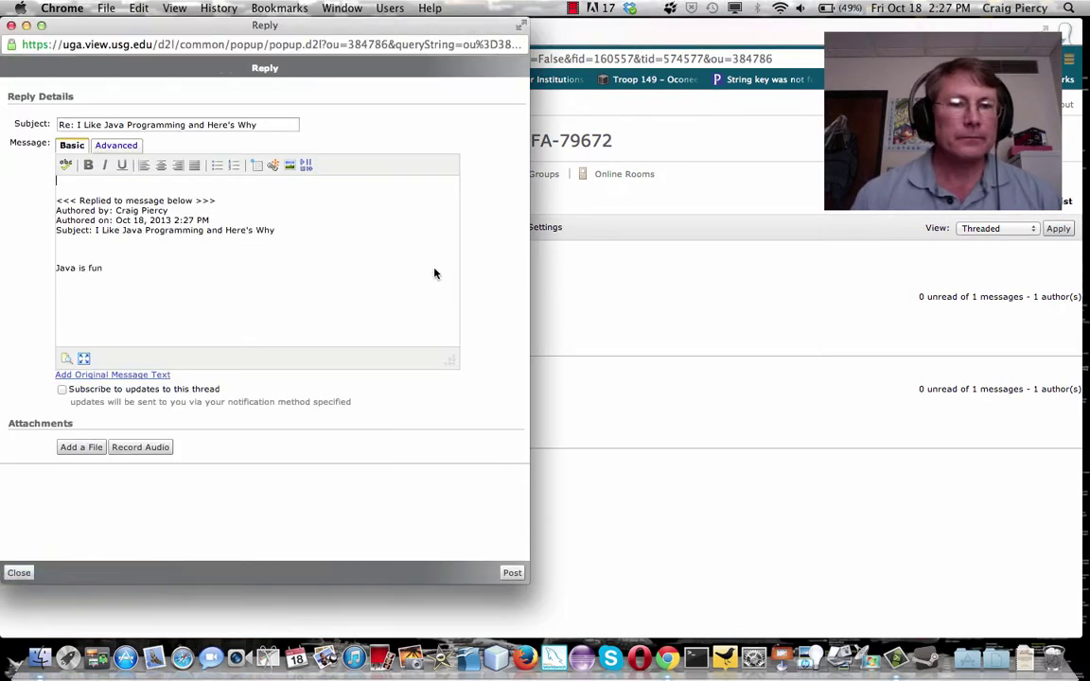
type("Programming")
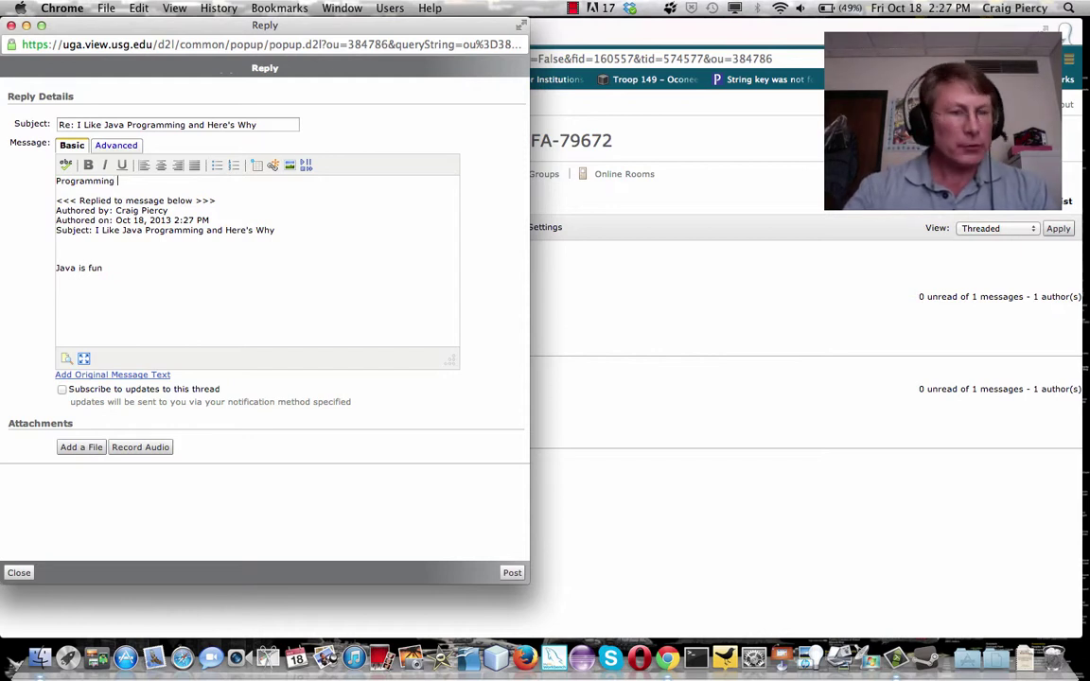
type(" is")
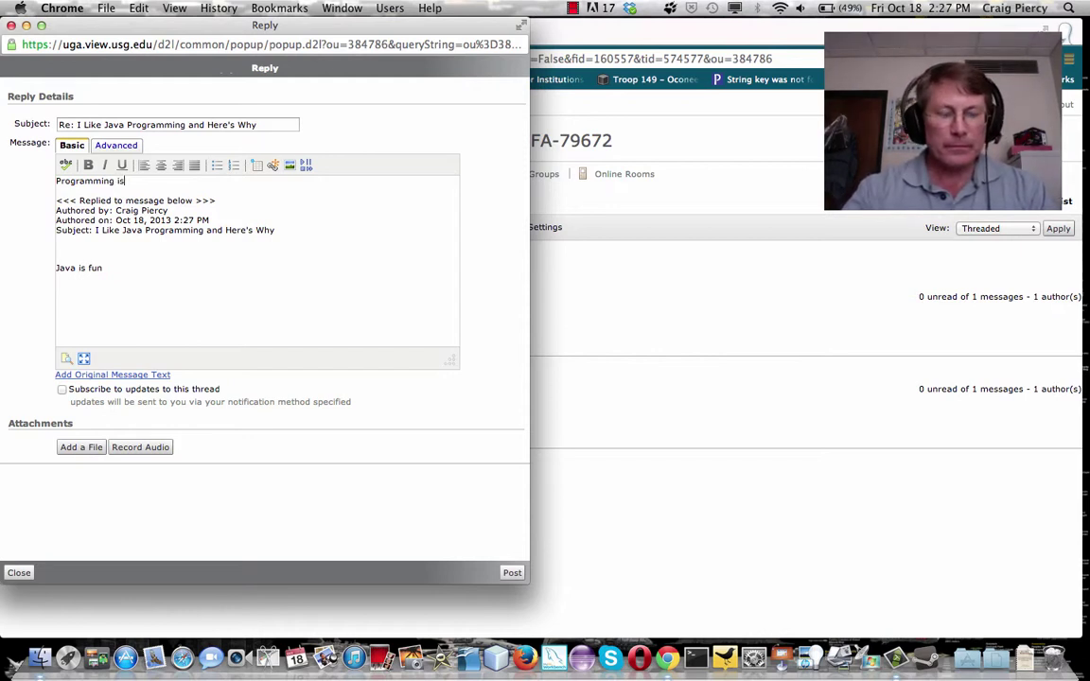
type(" fun, but ")
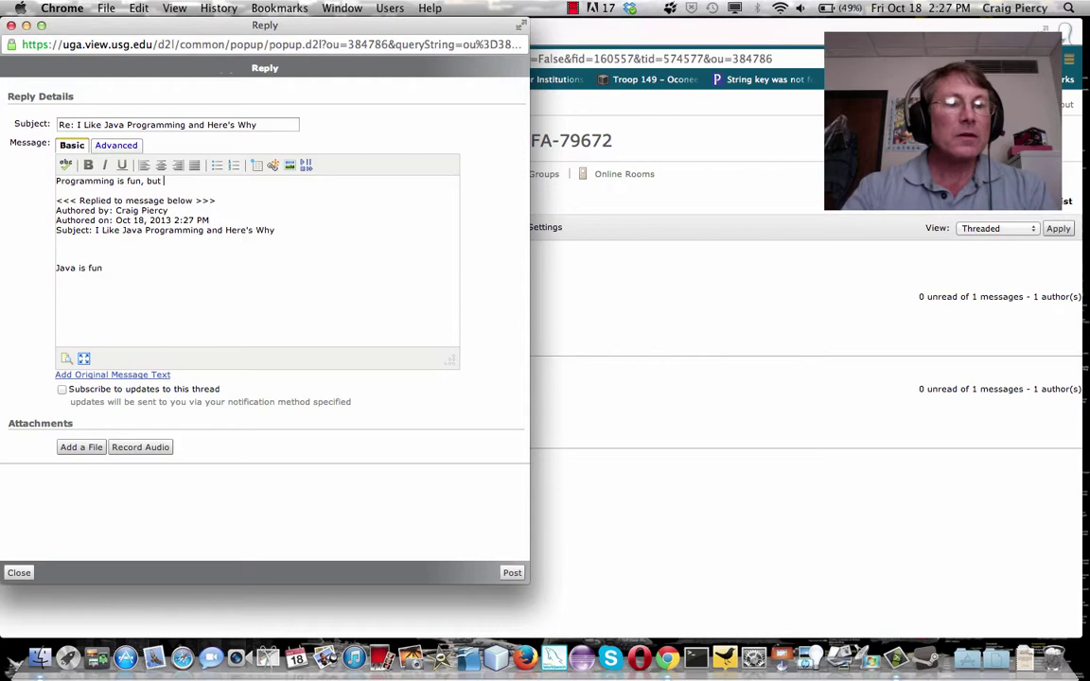
type("I prefere")
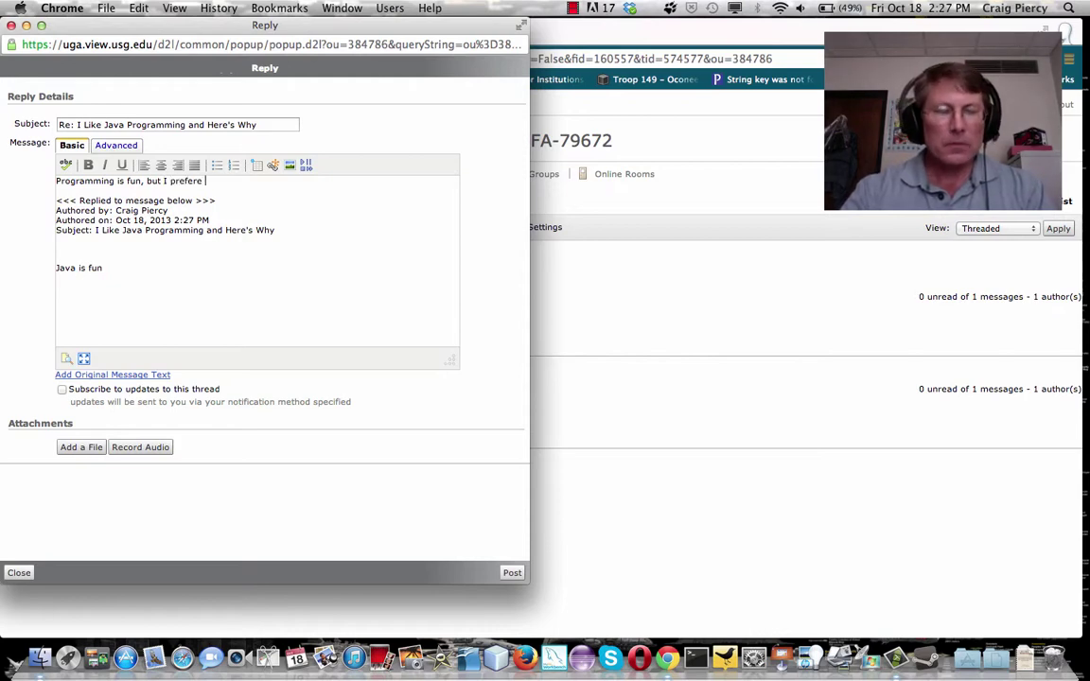
key("BackSpace")
type("Rub")
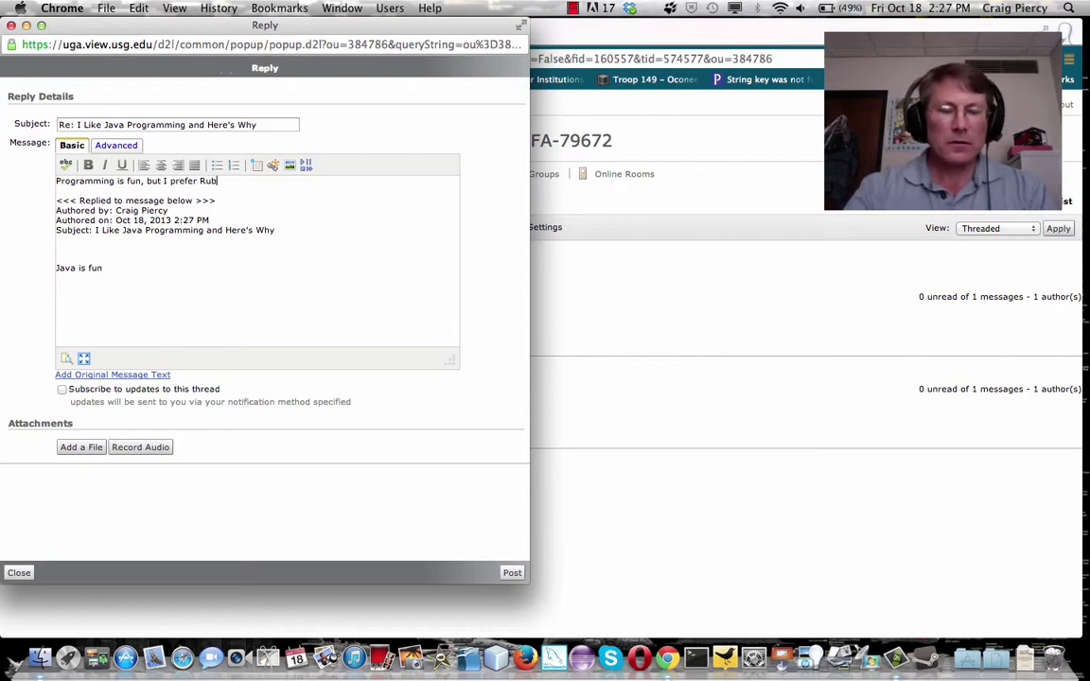
type("y on Rails.")
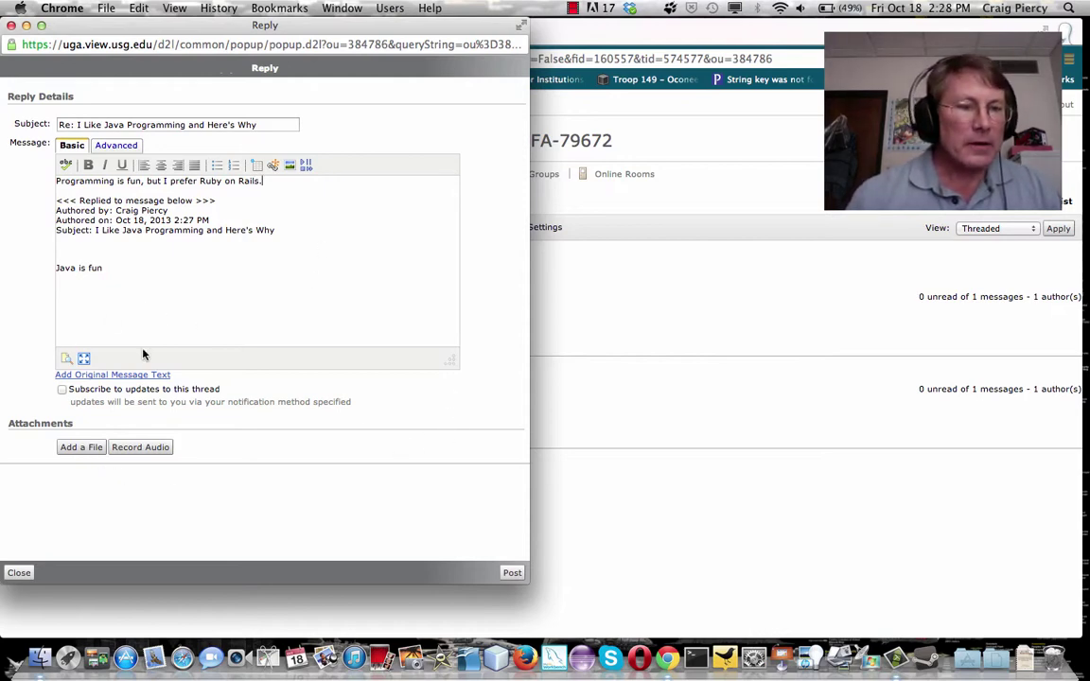
left_click(511, 575)
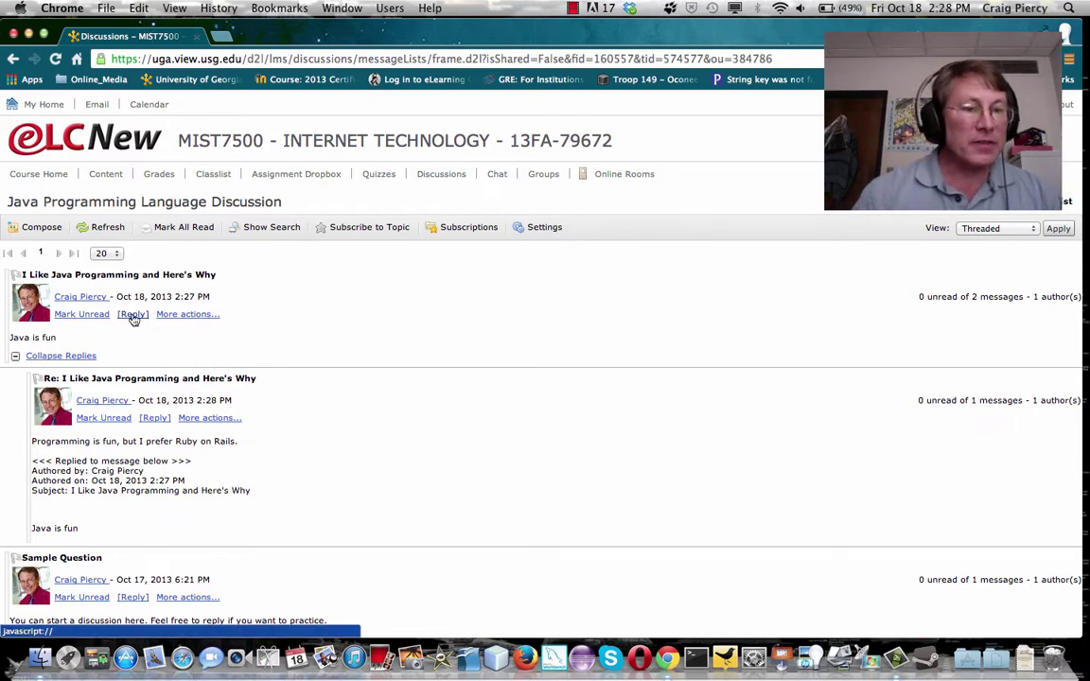
- Start a second reply to the 'I Like Java Programming and Here's Why' post
left_click(134, 315)
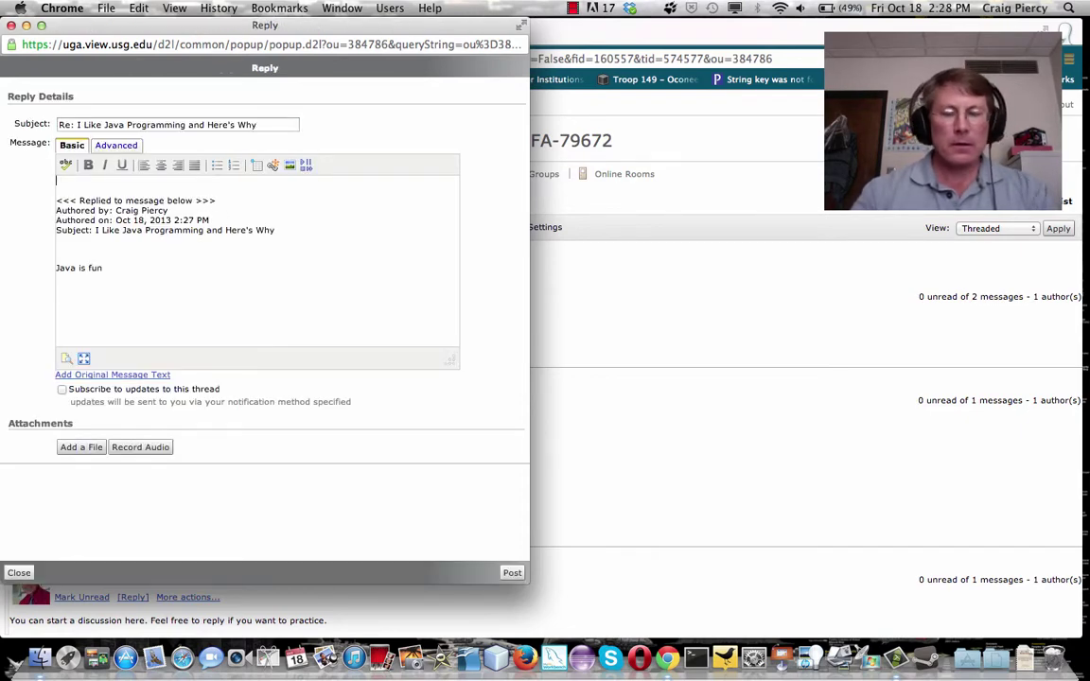
- Post 'I like python' as a reply, then begin a reply to the Ruby on Rails reply
type("I like py")
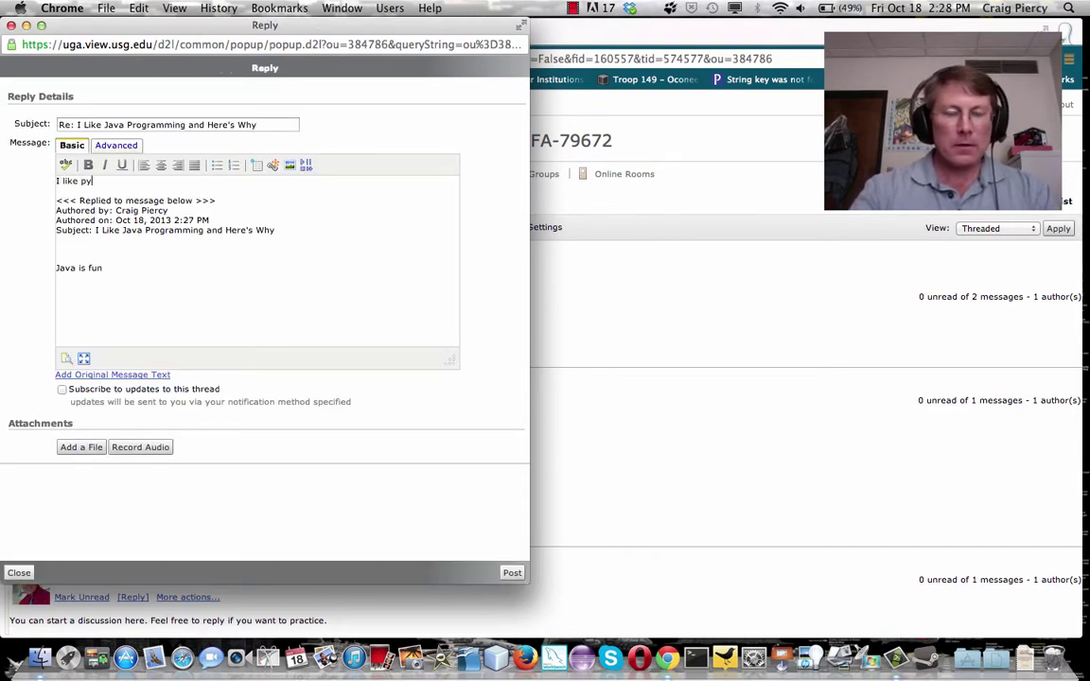
type("thon")
key("Return")
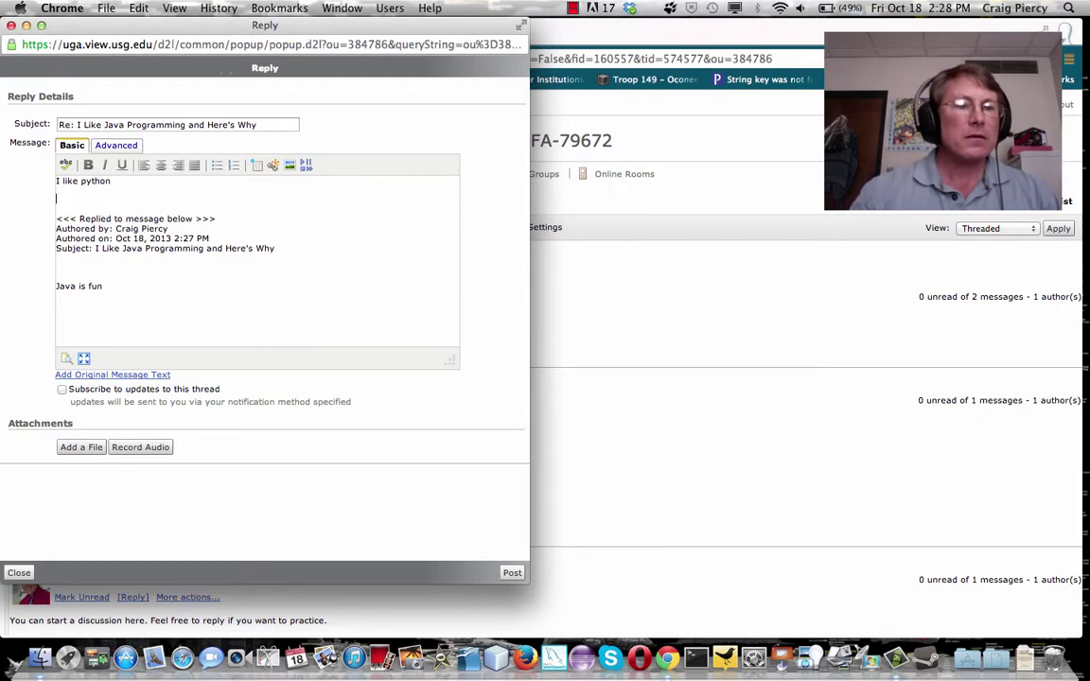
left_click(512, 574)
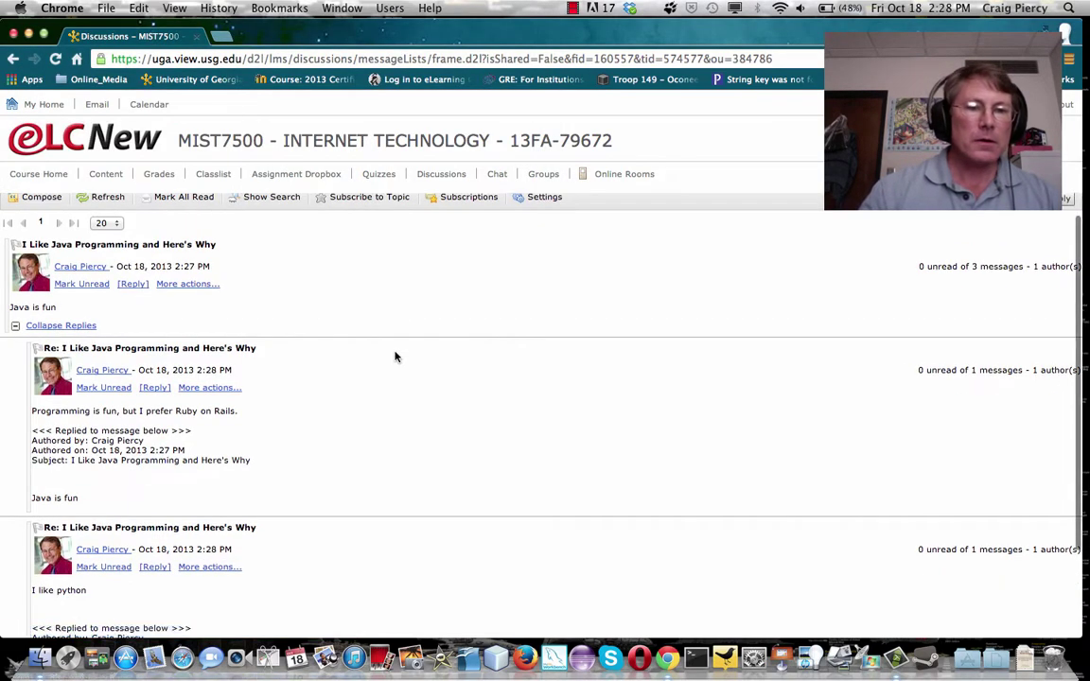
scroll(396, 357, "down", 2)
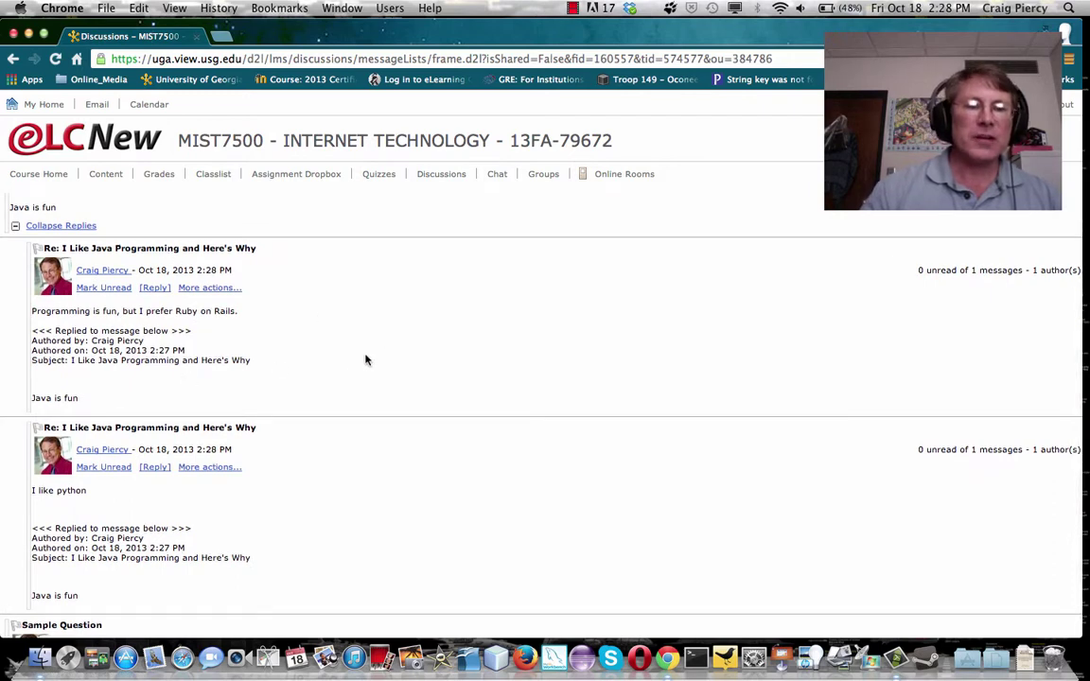
left_click(157, 288)
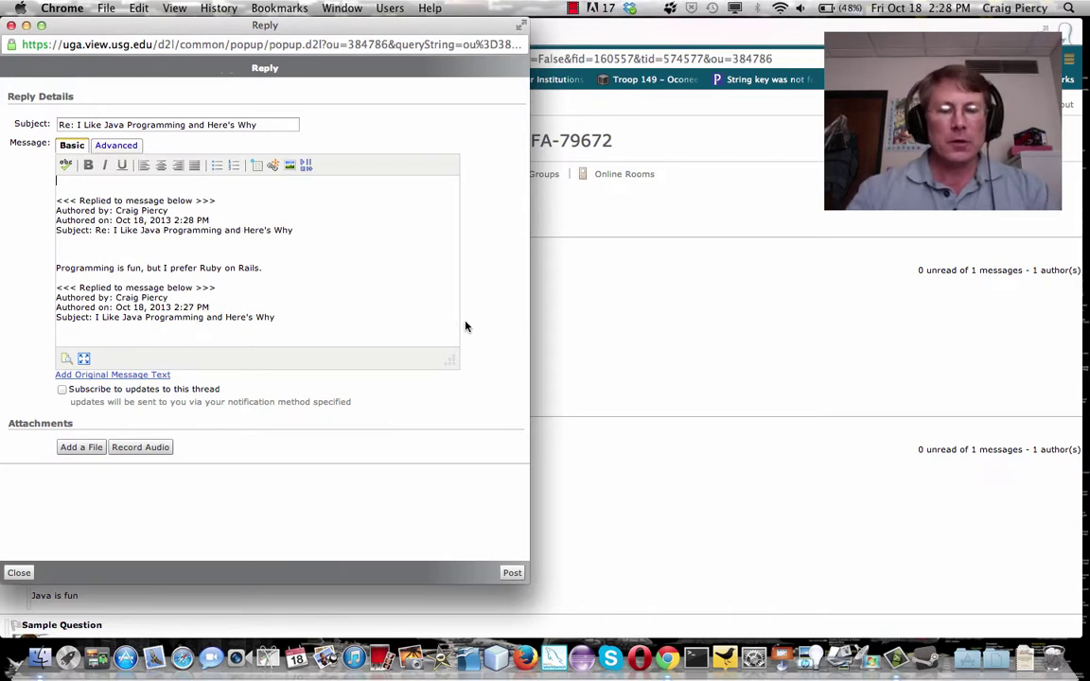
- Post 'Ruby is ok, but cultlike' under the Ruby on Rails reply
type("Ruby is ok")
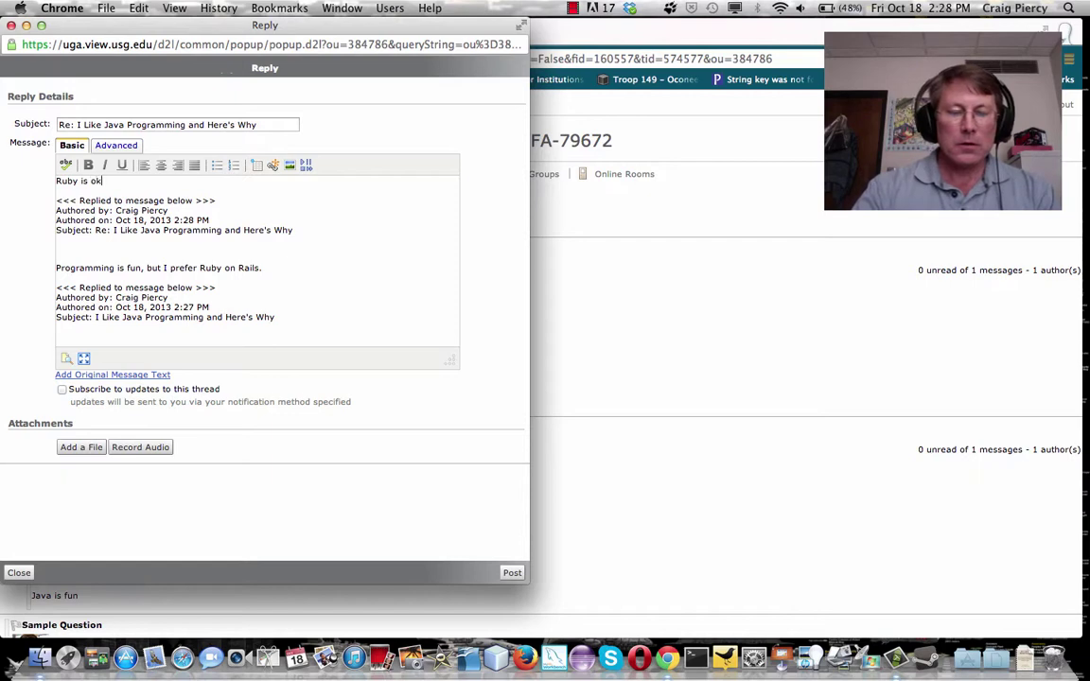
type(", but ")
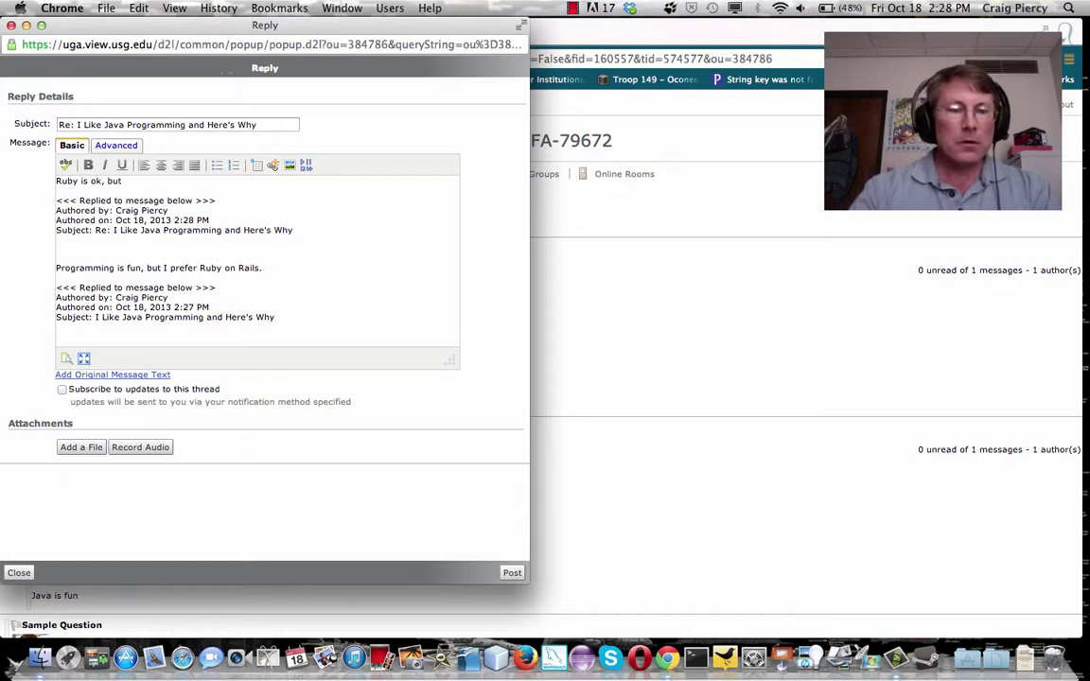
type("cultlike")
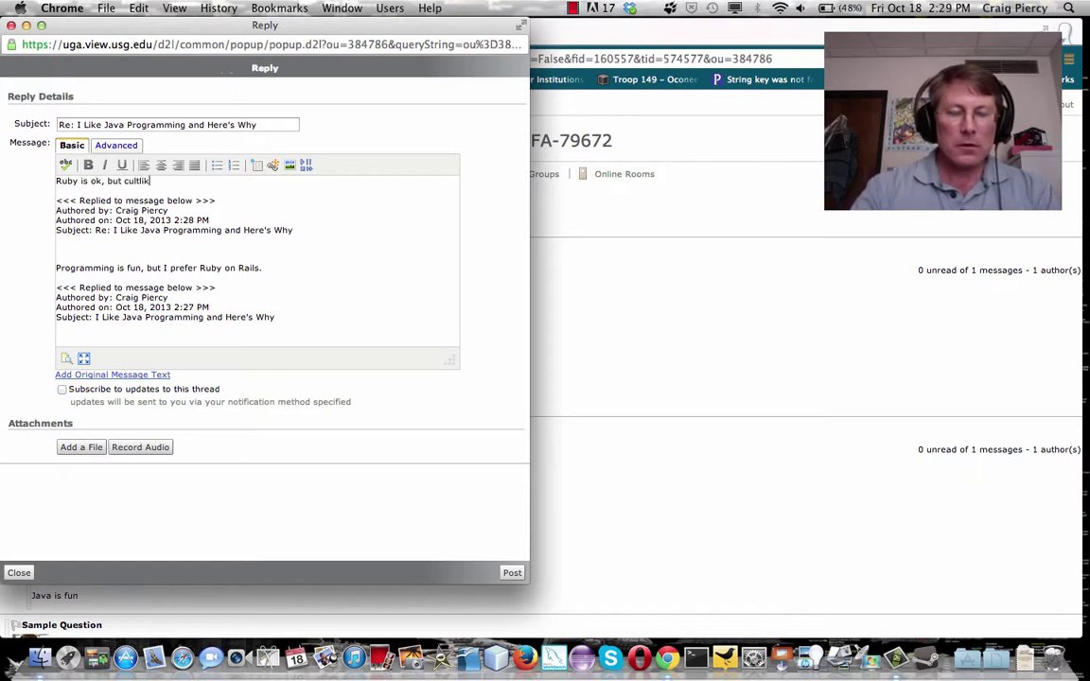
left_click(512, 573)
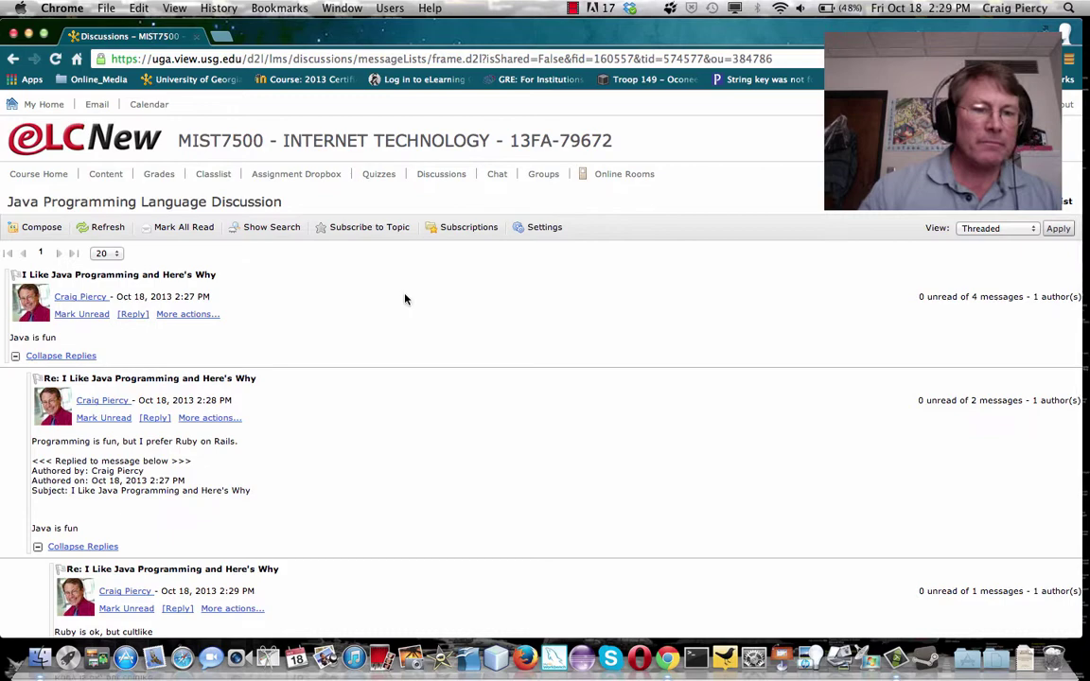
scroll(405, 299, "down", 5)
scroll(405, 299, "down", 10)
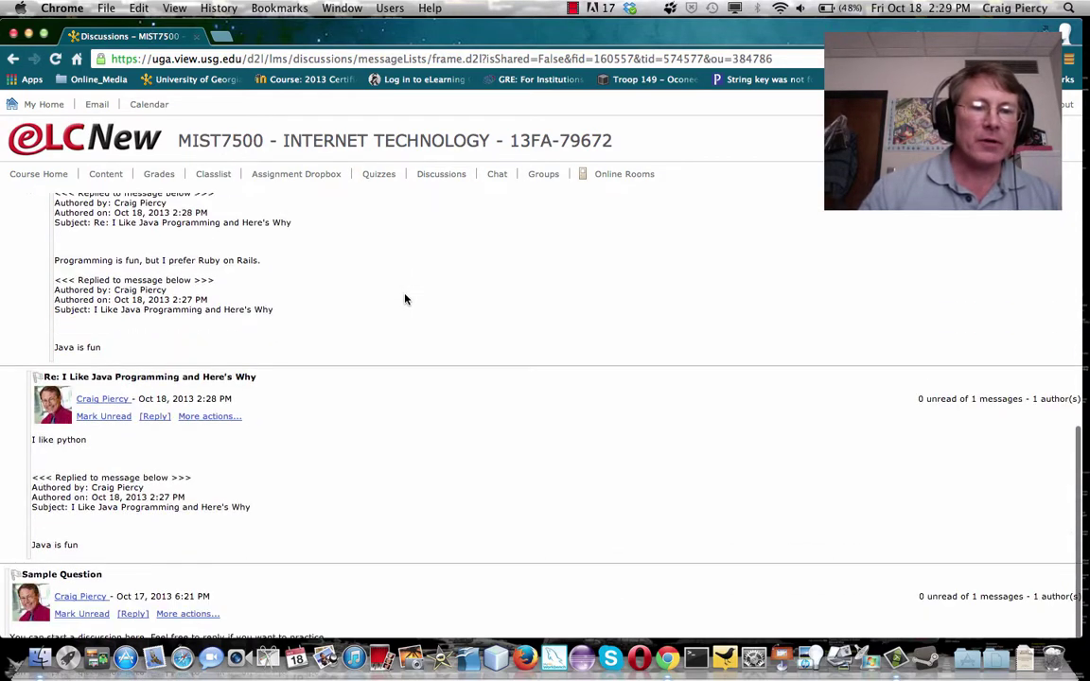
scroll(405, 299, "up", 15)
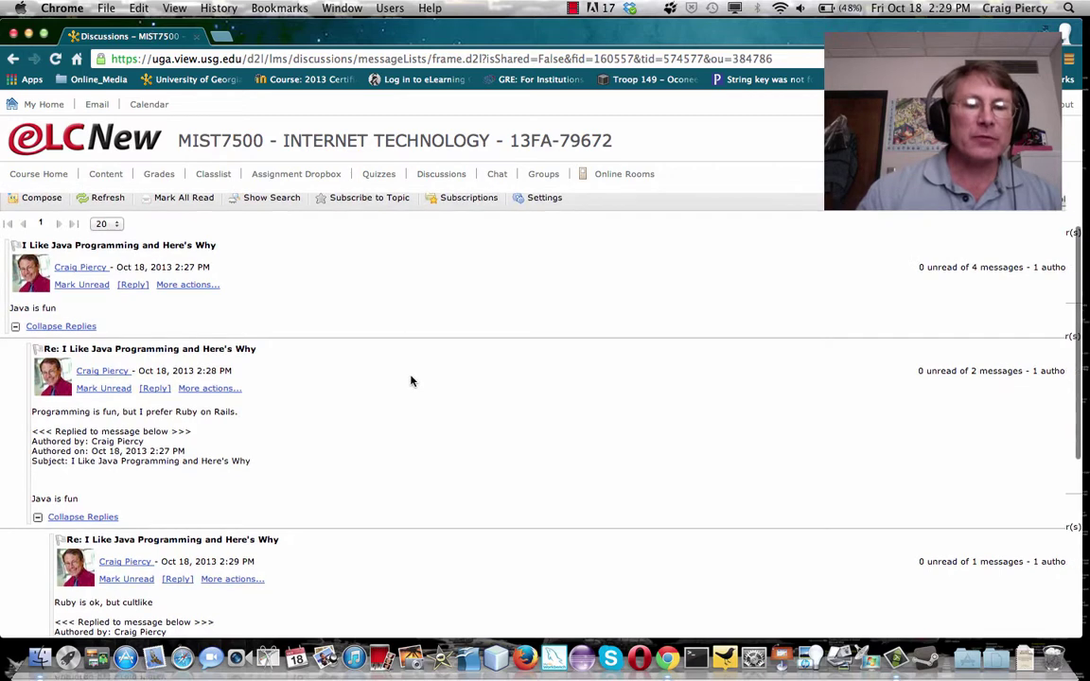
scroll(409, 379, "down", 1)
scroll(411, 381, "down", 5)
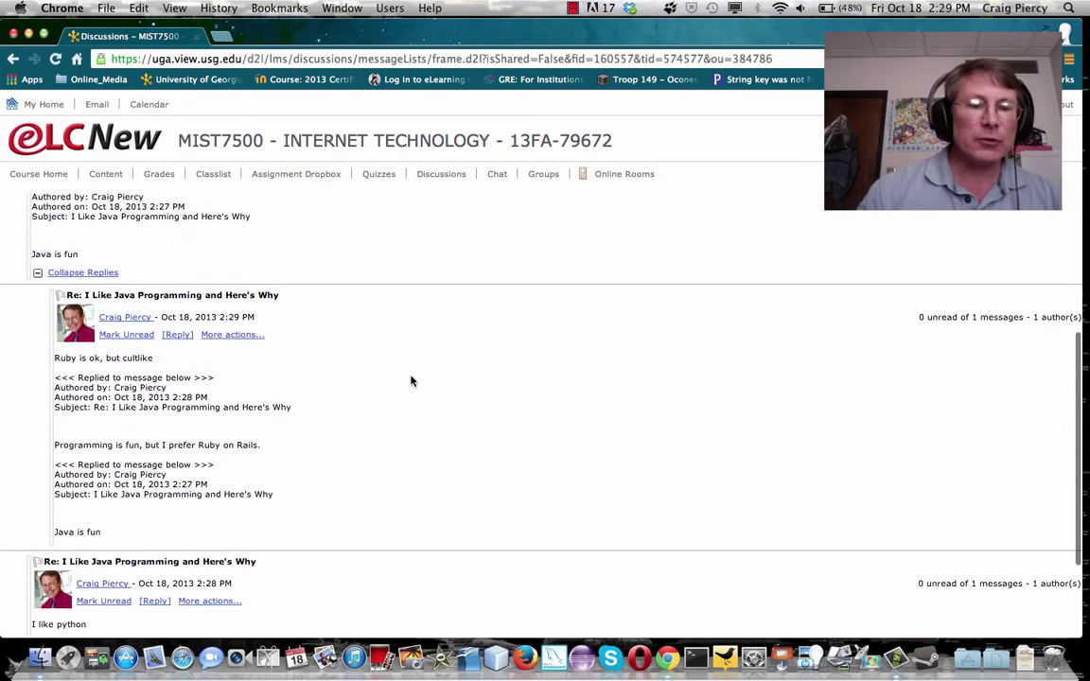
scroll(412, 380, "up", 3)
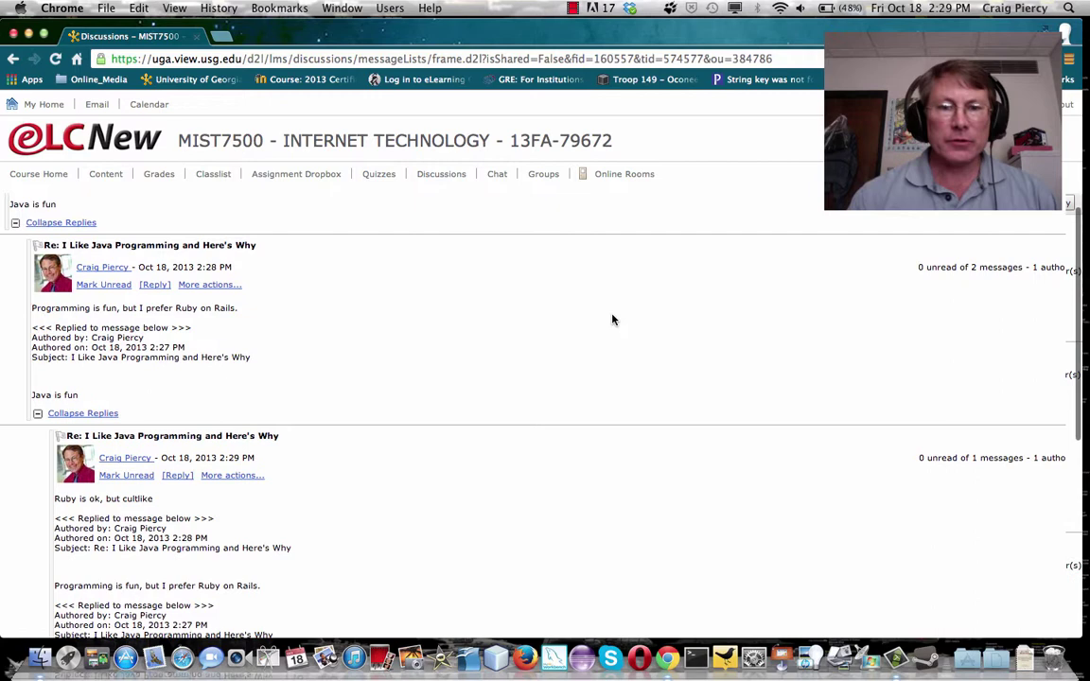
scroll(612, 320, "up", 3)
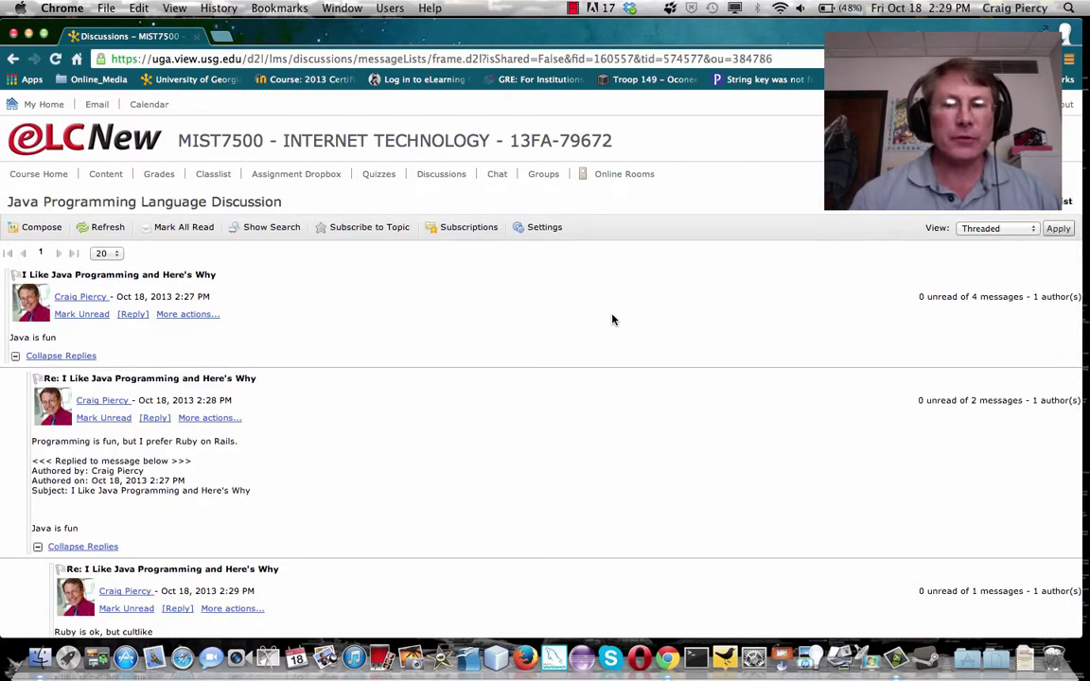